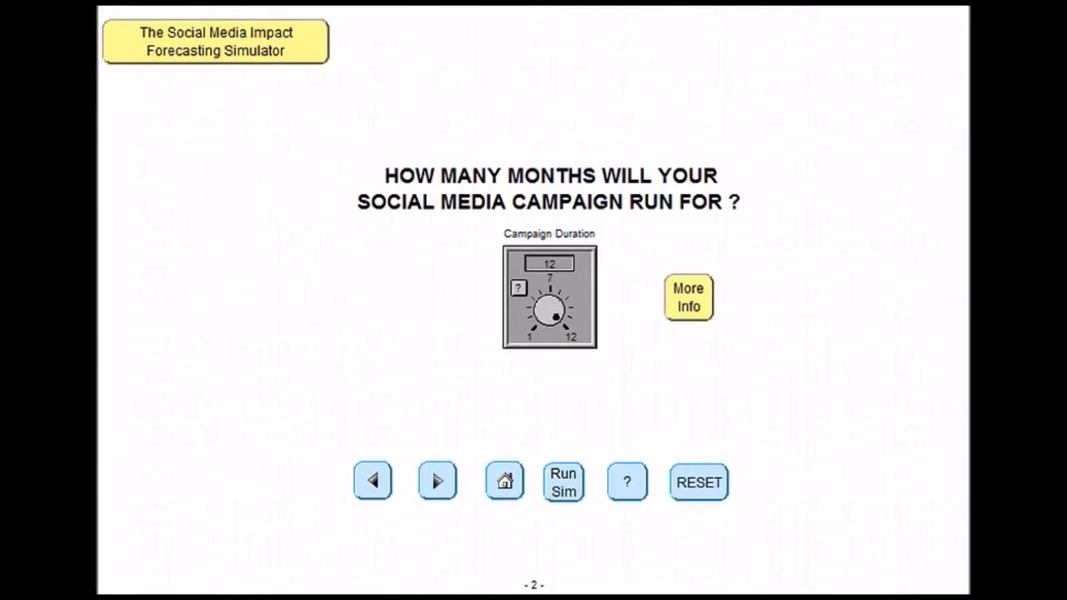
Set the campaign duration to 12 months and proceed to the channel setup page
left_click(560, 261)
type("12")
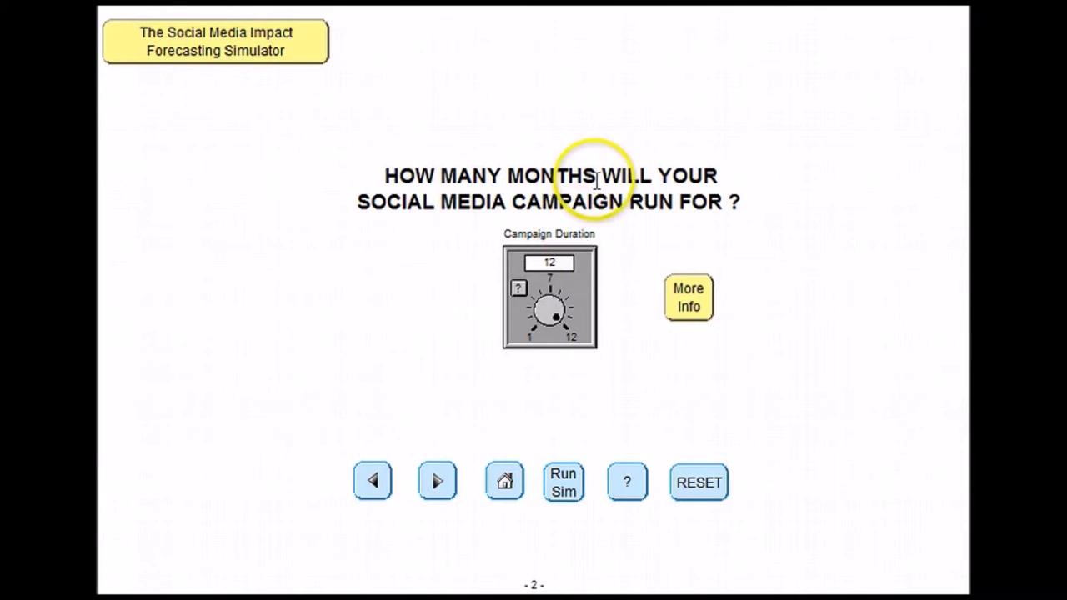
left_click(623, 239)
left_click(556, 316)
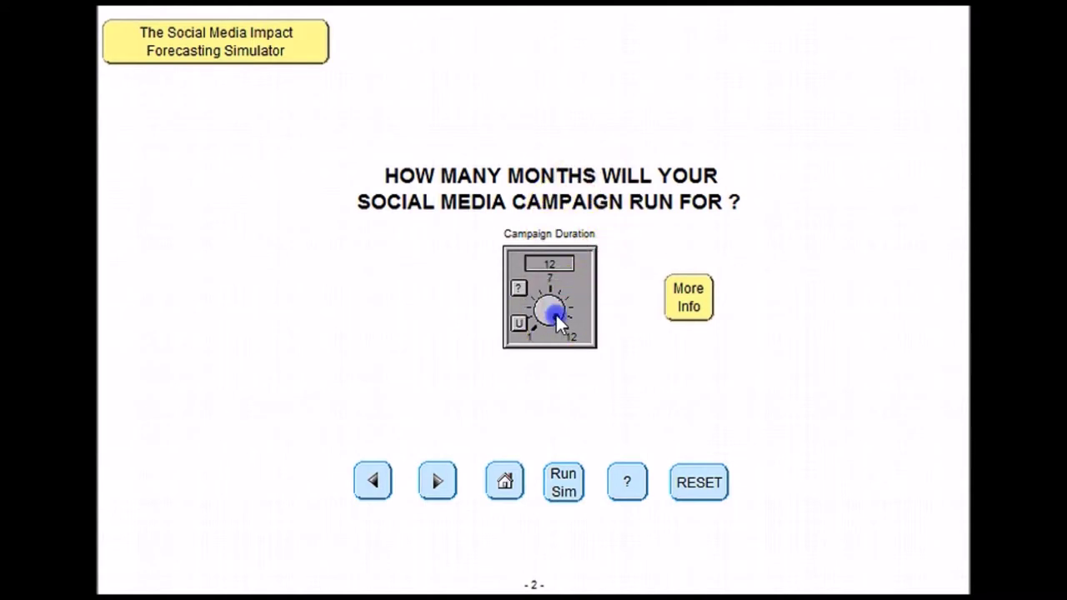
left_click(588, 305)
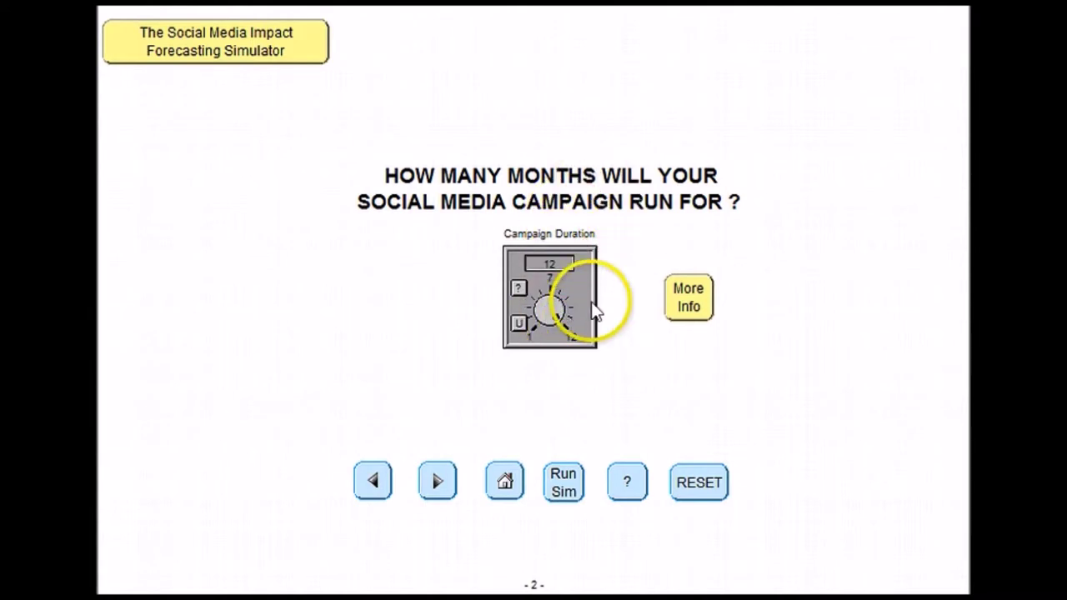
left_click(443, 487)
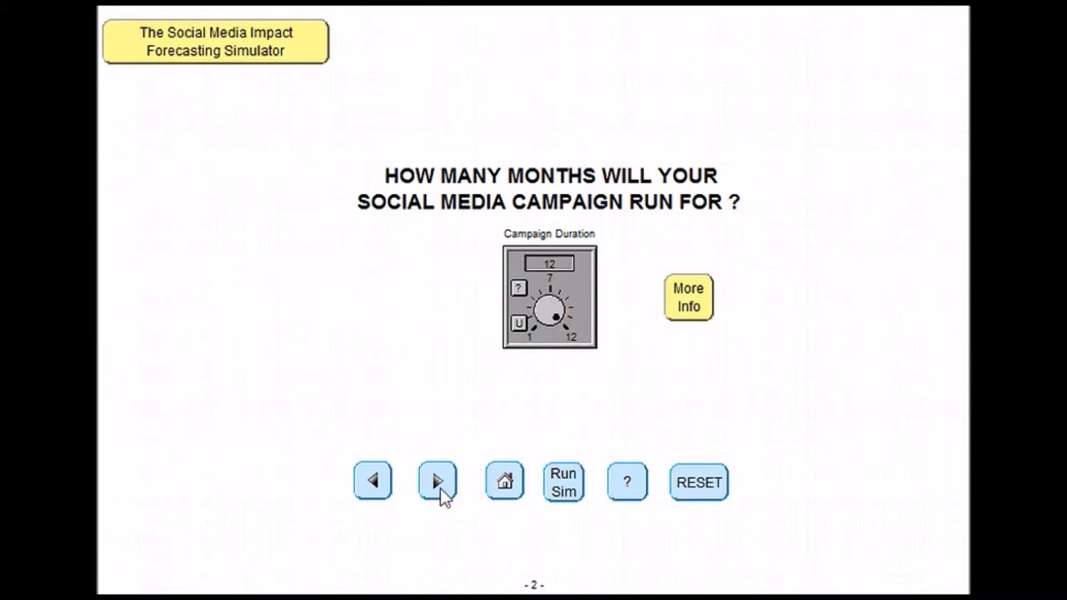
left_click(440, 488)
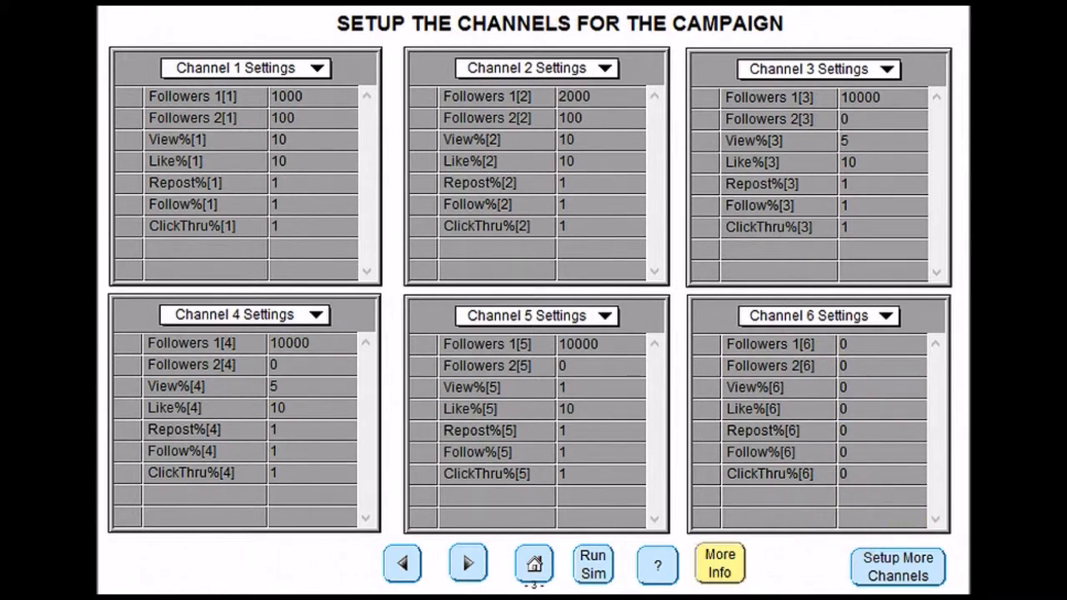
Review the Channel 1 settings and the value per interaction, and continue to the monthly content page without changing them
left_click(333, 95)
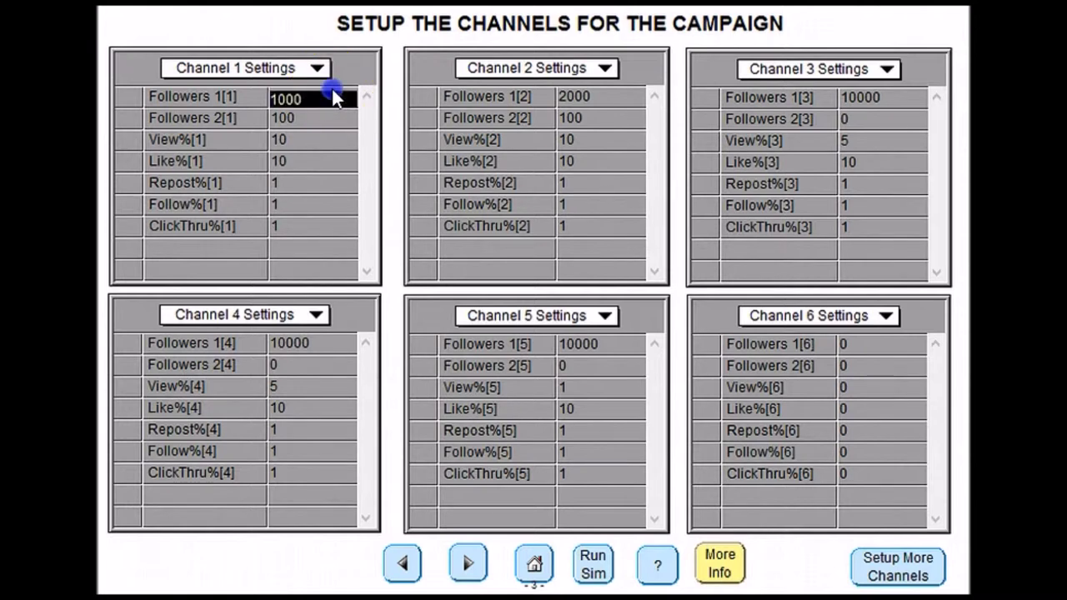
left_click(303, 138)
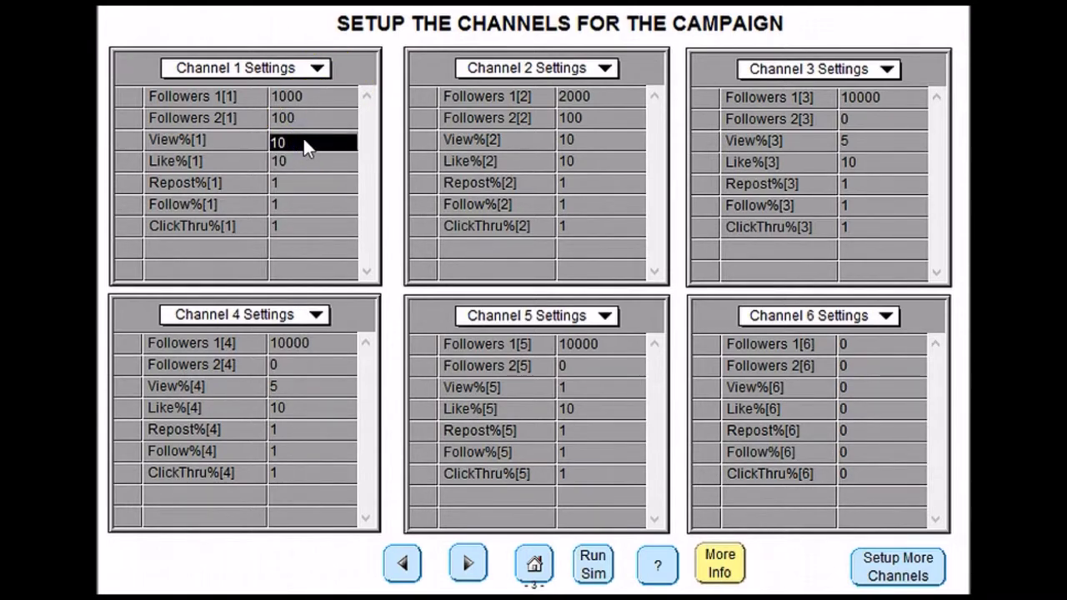
left_click(294, 182)
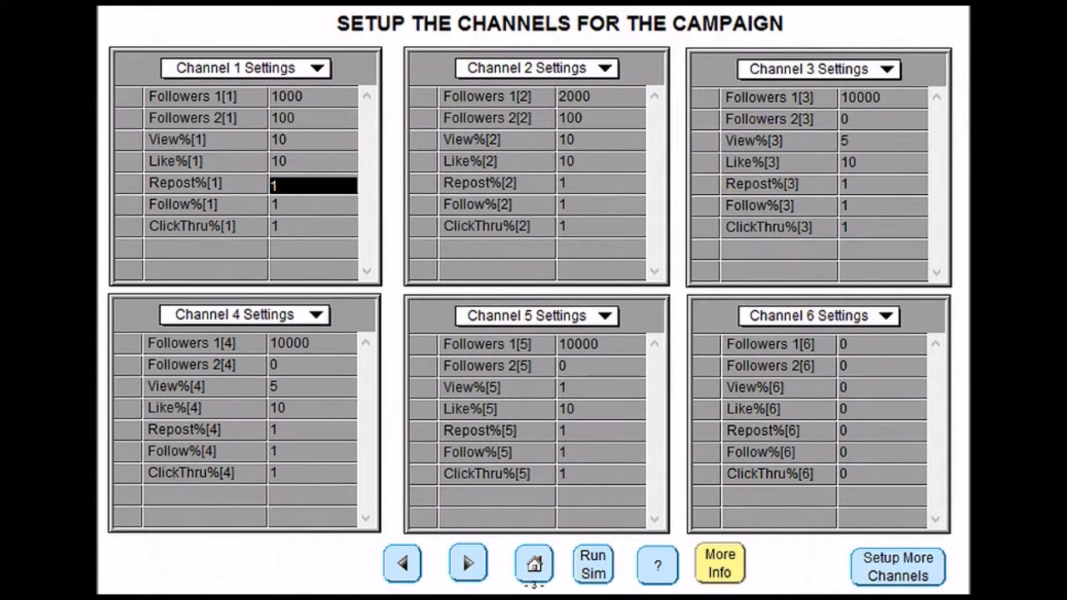
left_click(468, 563)
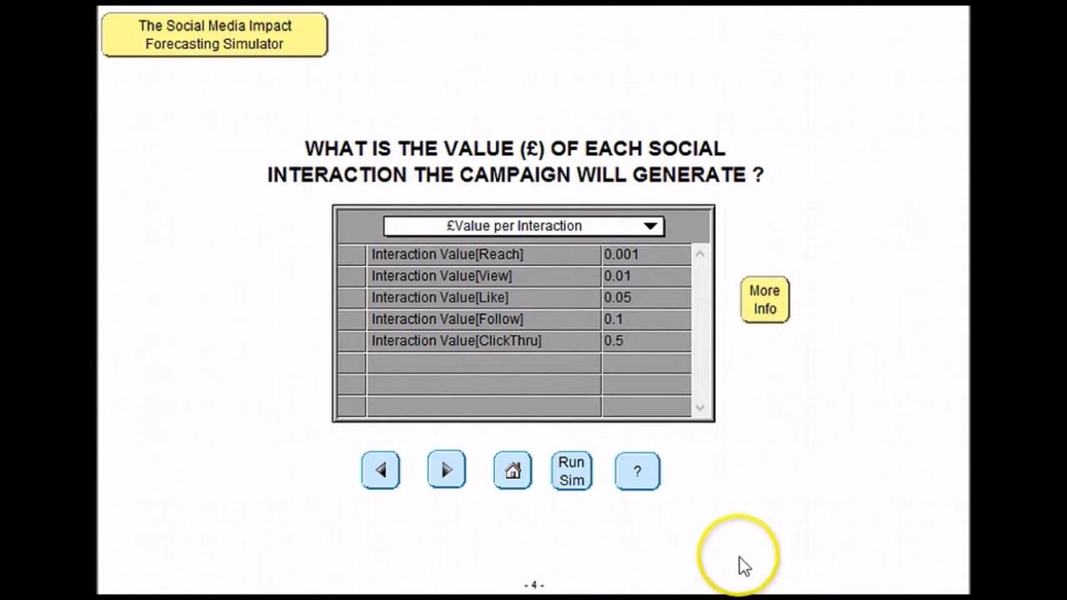
left_click(638, 275)
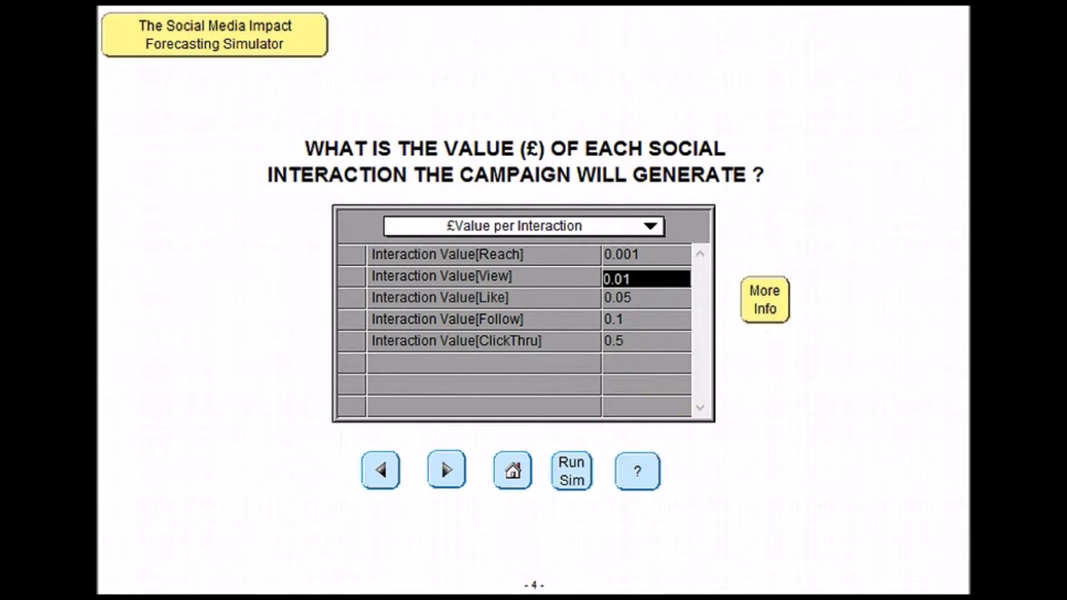
left_click(446, 471)
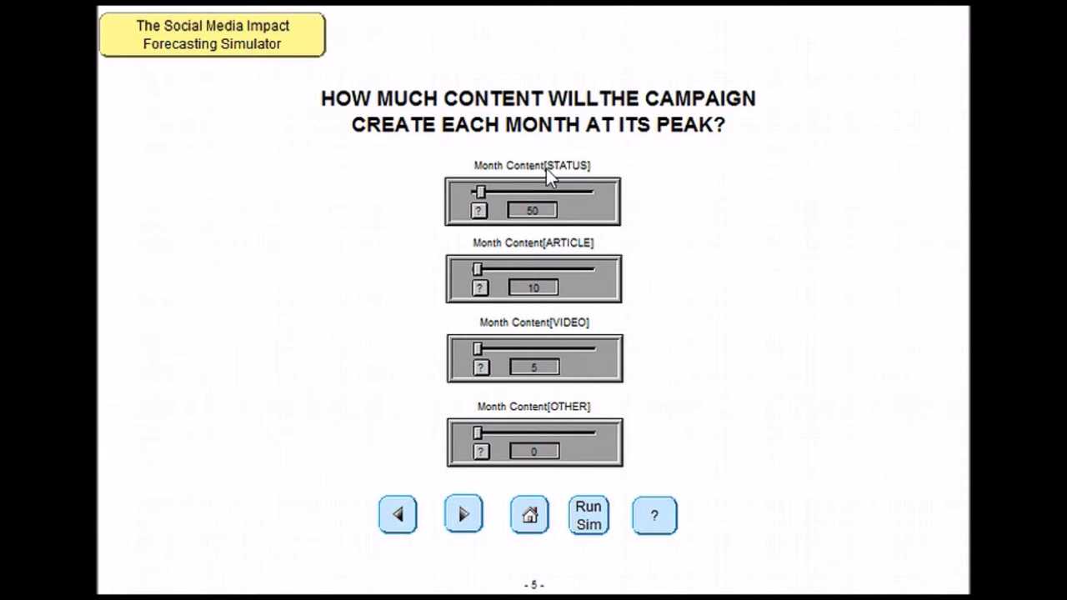
Set the peak monthly content to 200 for STATUS and 2 for VIDEO, leaving ARTICLE as it is
left_click_drag(481, 191, 499, 191)
left_click(546, 209)
type("200")
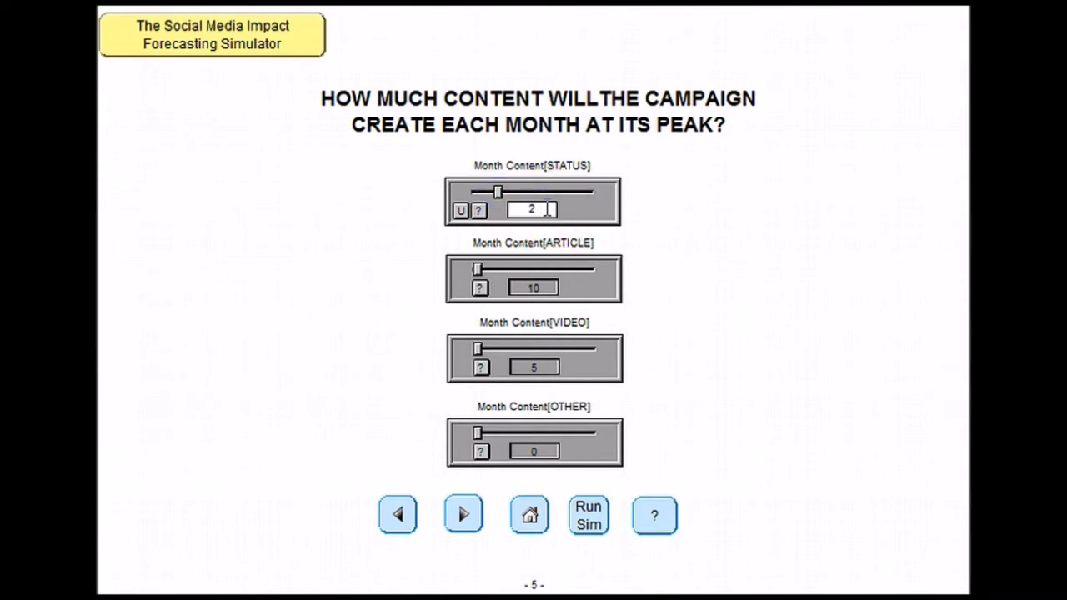
left_click(546, 290)
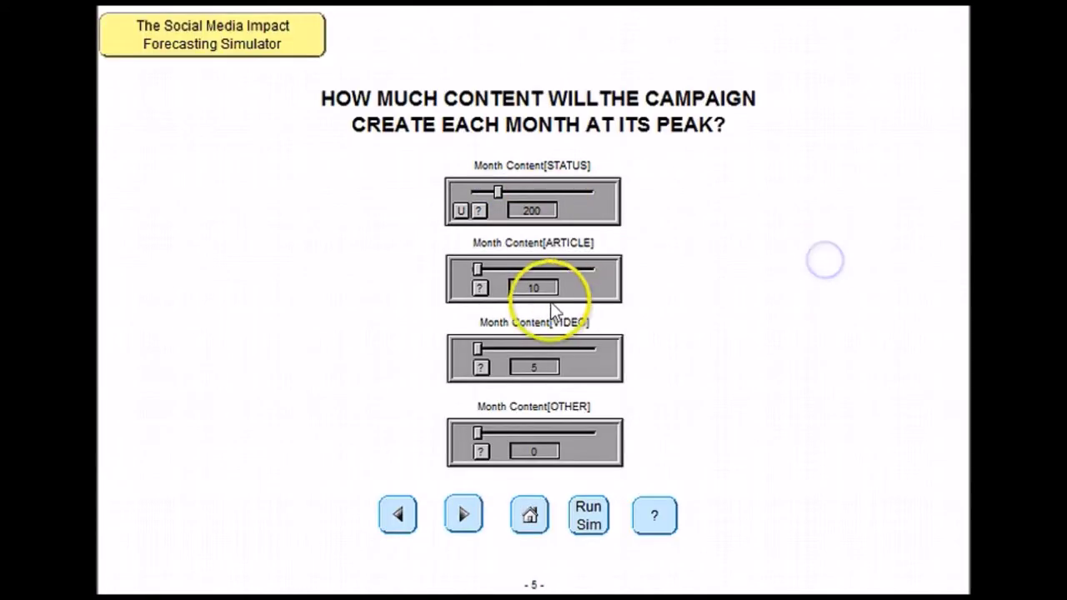
left_click(543, 363)
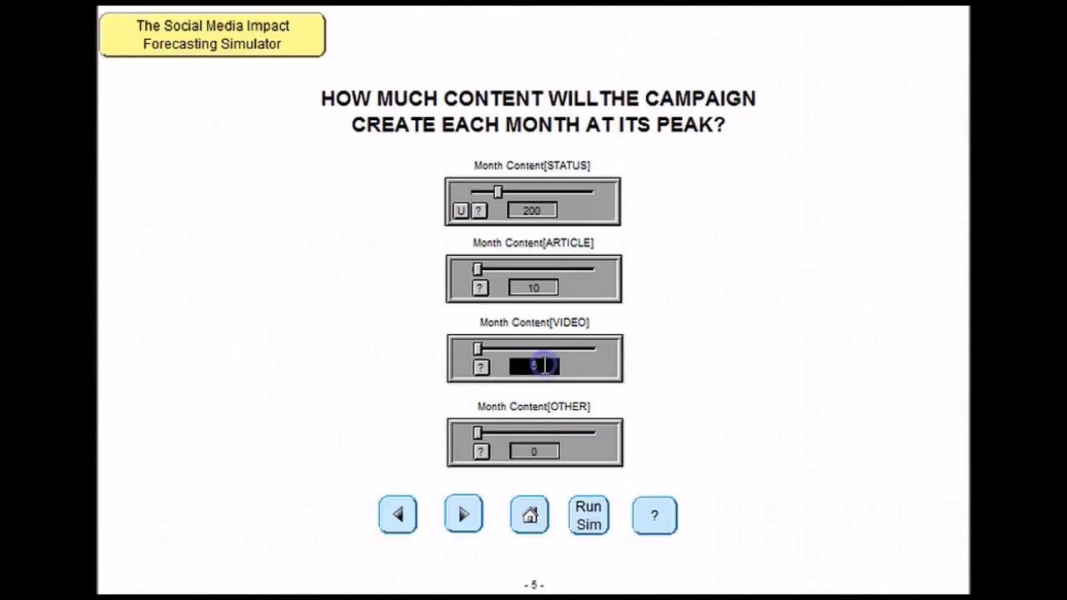
type("2")
left_click(747, 381)
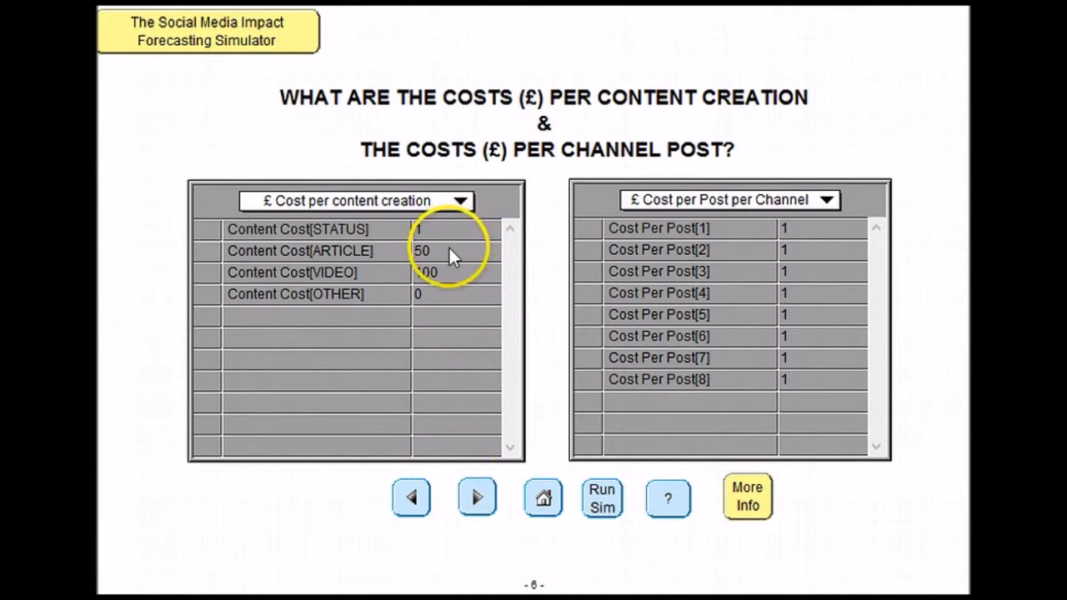
Check the article creation cost and the costs per channel post
left_click(446, 247)
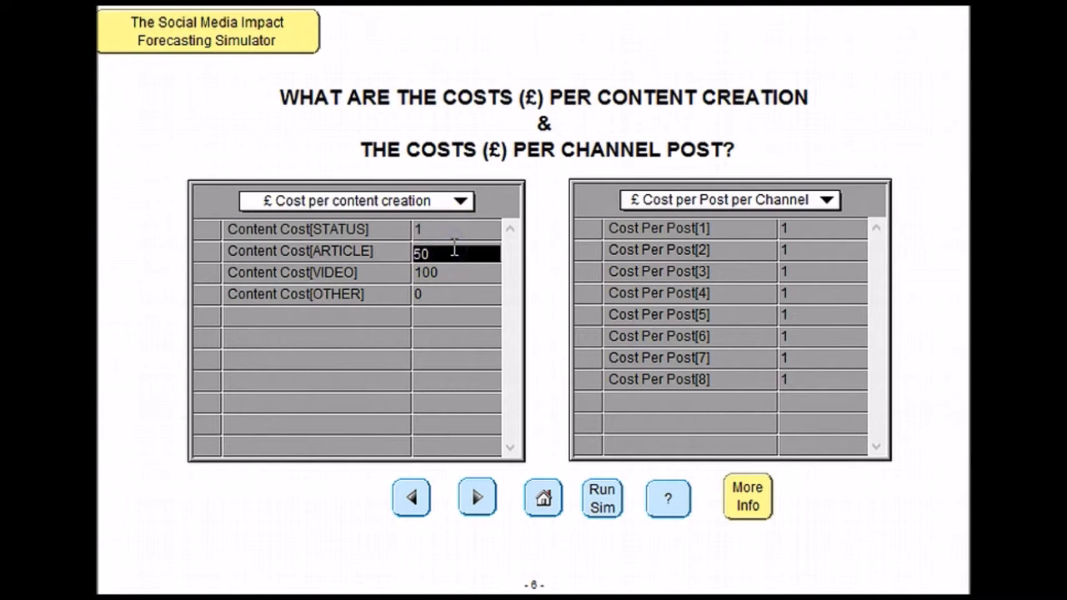
left_click(828, 221)
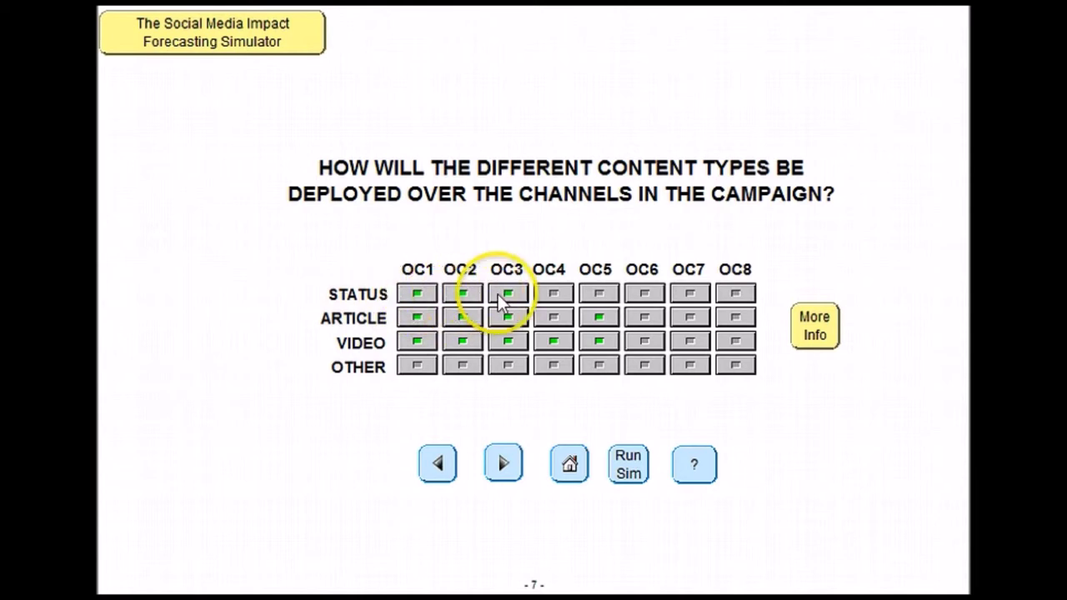
Deploy STATUS content on OC4 and ARTICLE content on OC6 and OC7, and remove ARTICLE content from OC1, OC2 and OC3
left_click(563, 296)
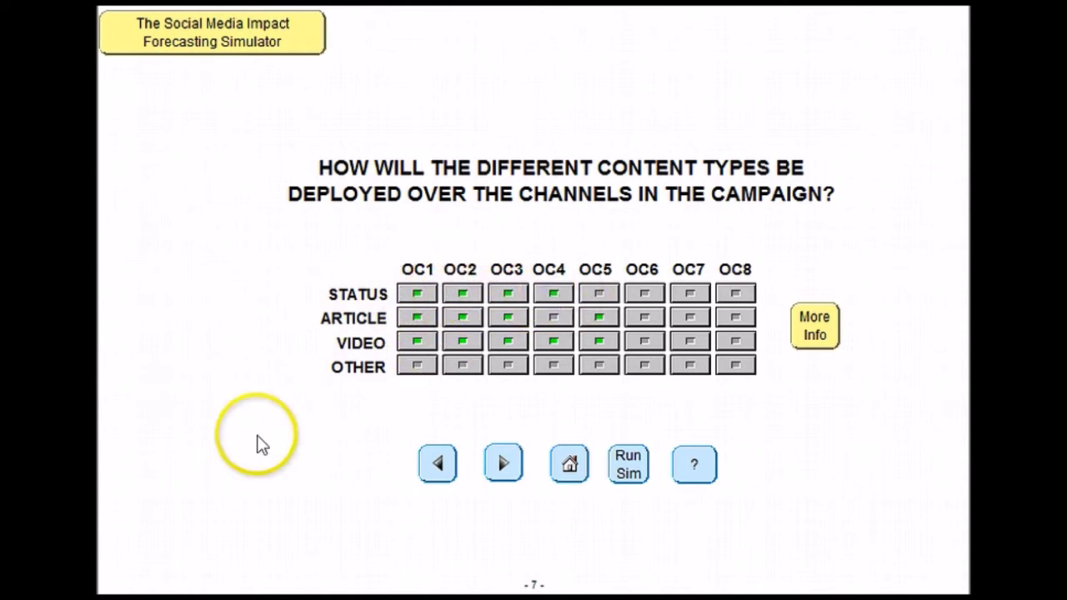
left_click(416, 317)
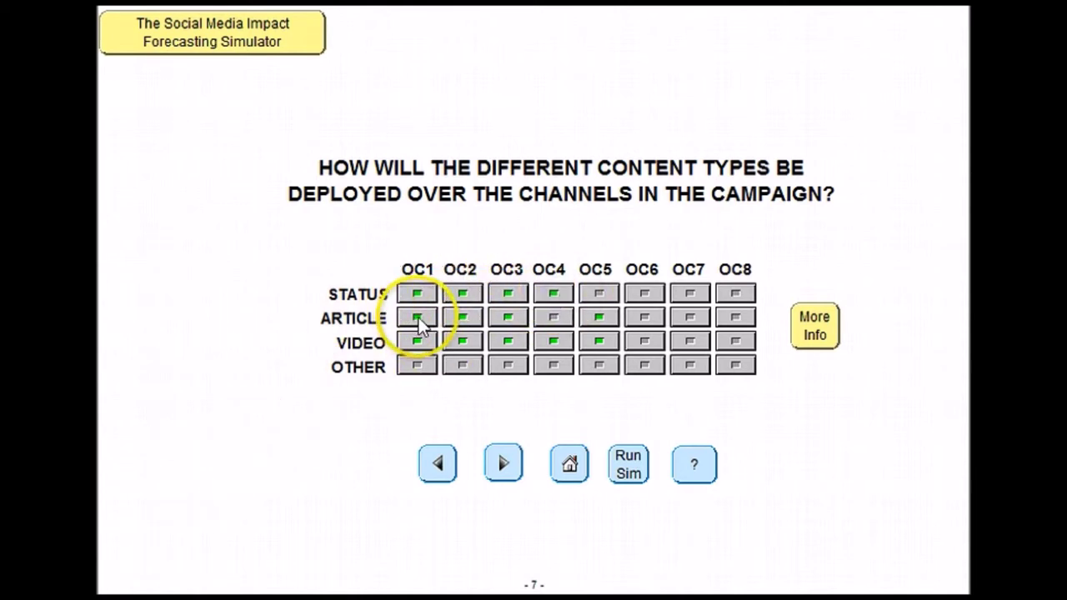
left_click(463, 317)
left_click(507, 318)
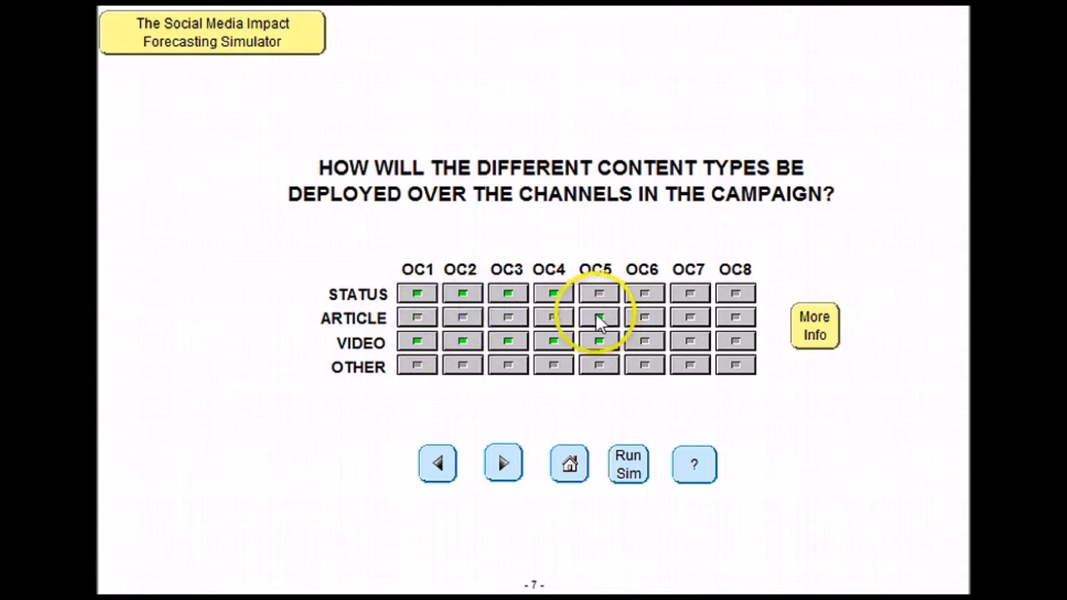
left_click(646, 318)
left_click(690, 317)
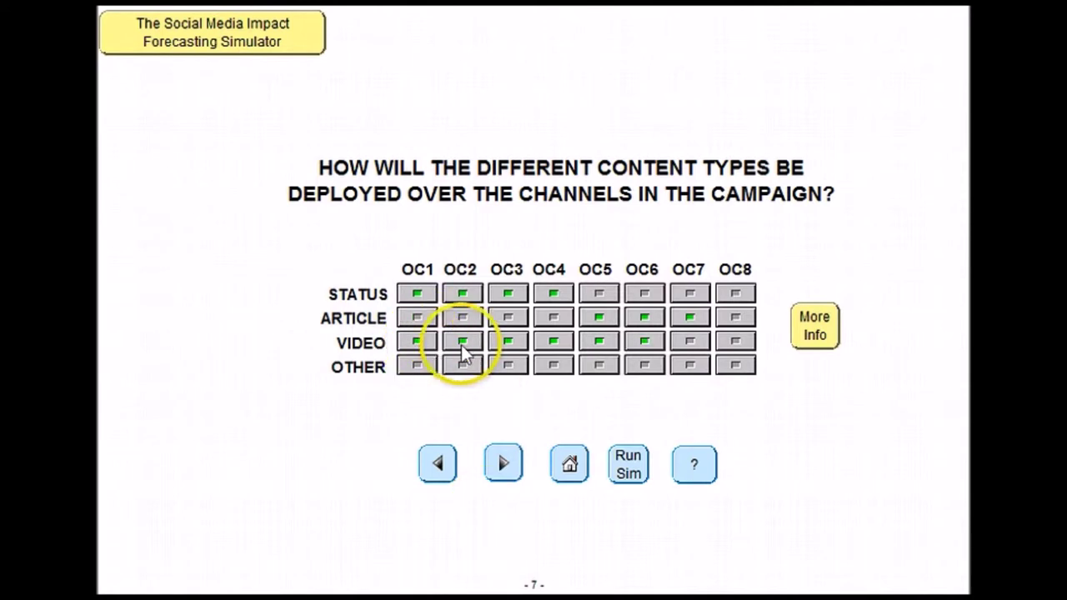
Remove VIDEO content from OC4, OC5 and OC6, and continue to the content development profile page
left_click(552, 341)
left_click(596, 340)
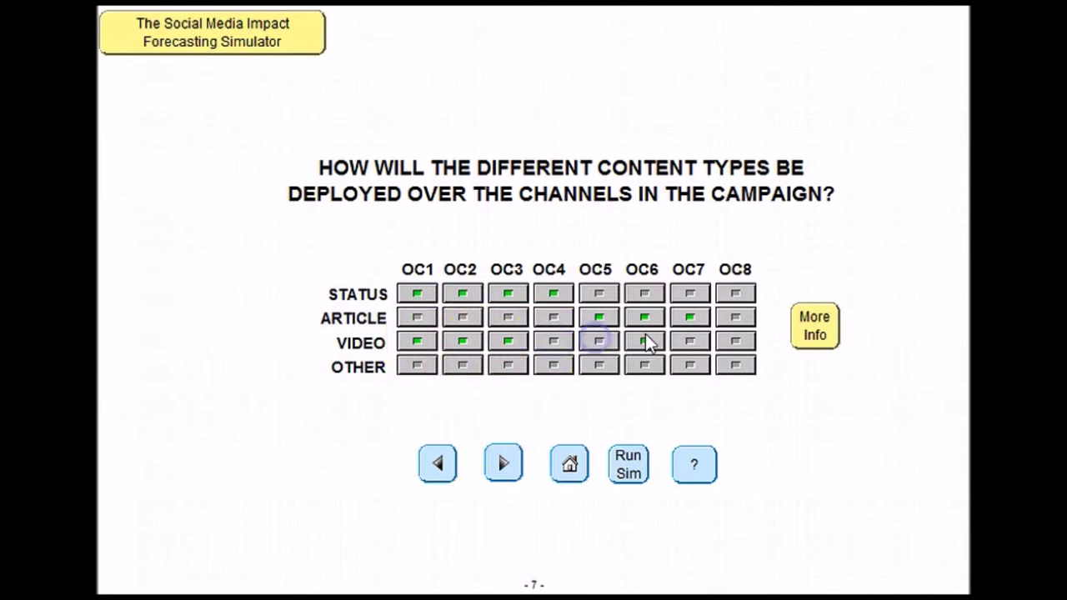
left_click(645, 336)
left_click(504, 464)
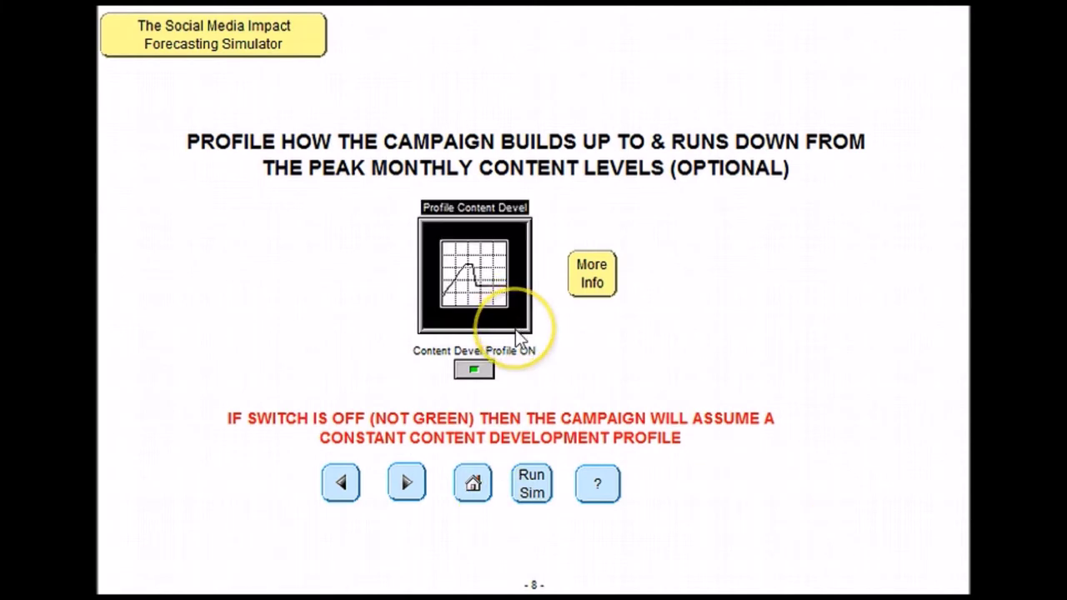
Open the content development profile graph and examine its points over the campaign months
left_click(476, 265)
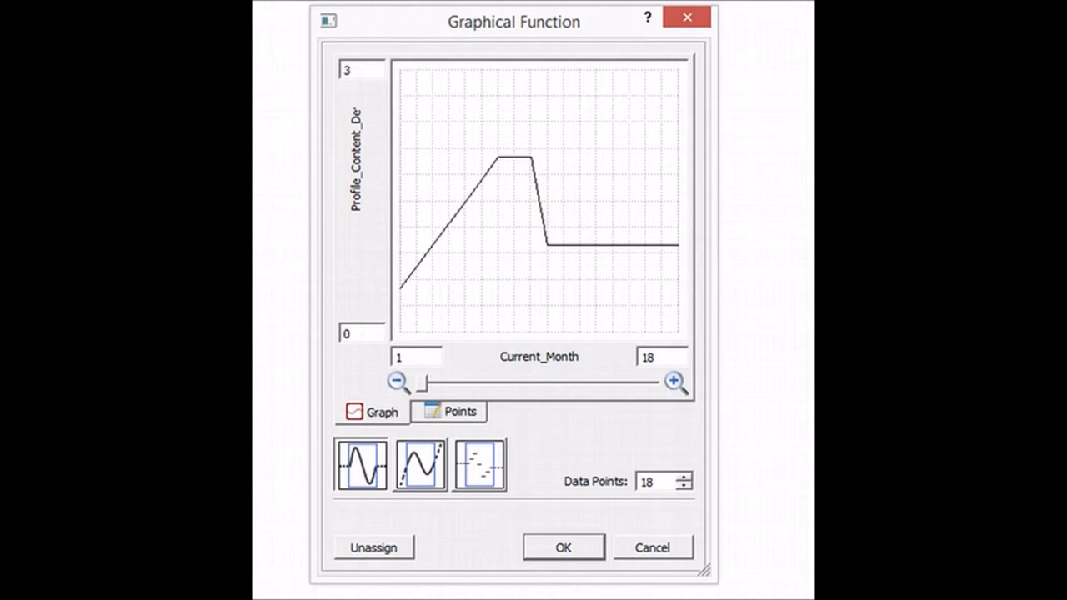
left_click(412, 274)
left_click(442, 237)
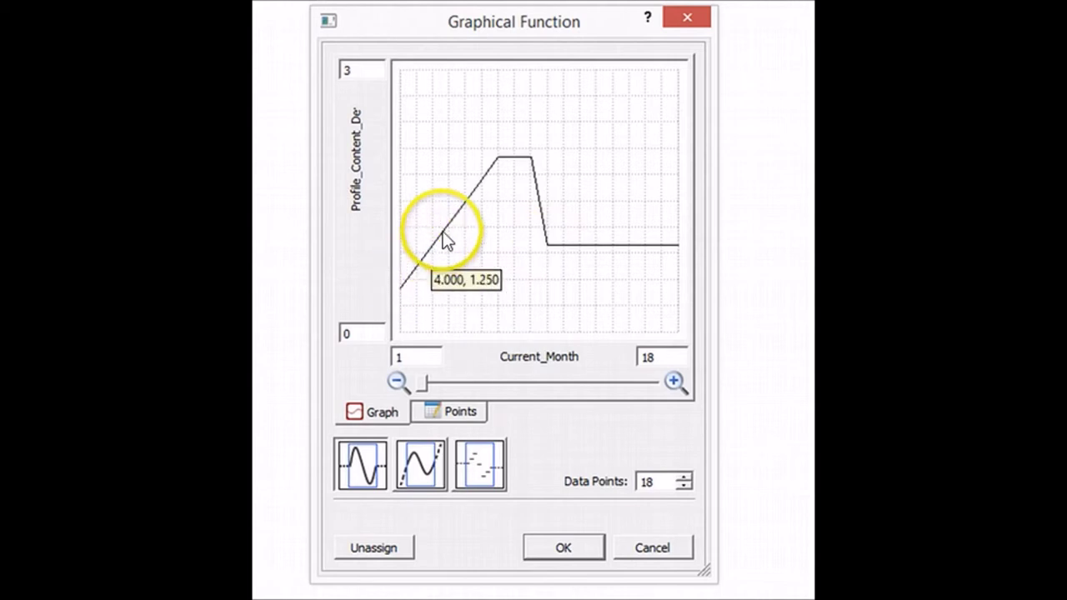
left_click(443, 233)
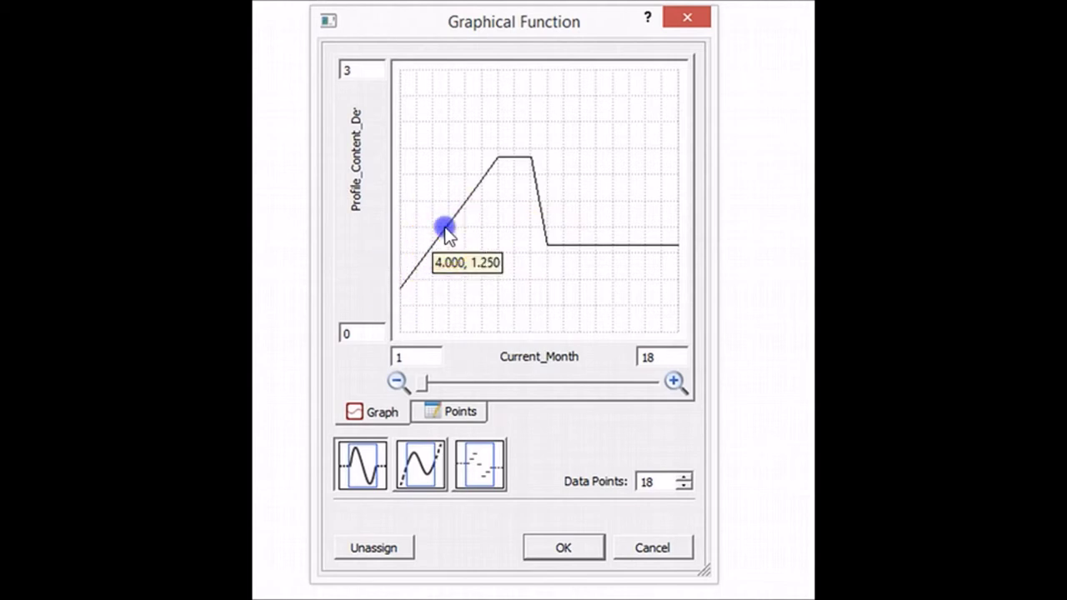
left_click(479, 178)
left_click_drag(528, 180, 538, 189)
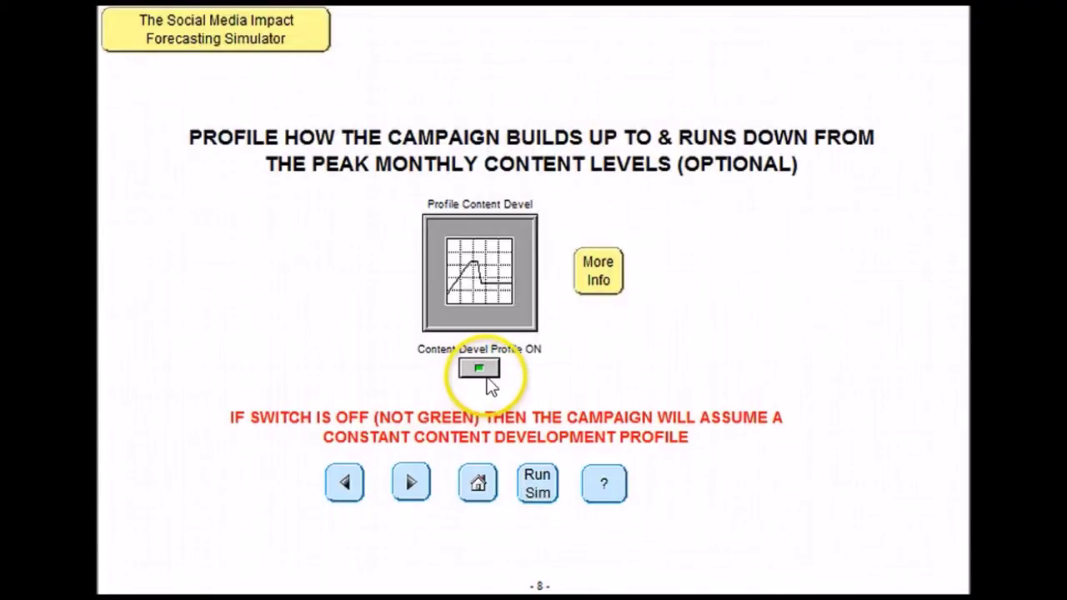
Keep the content development profile switched on and continue to the channel response profile page
left_click(479, 368)
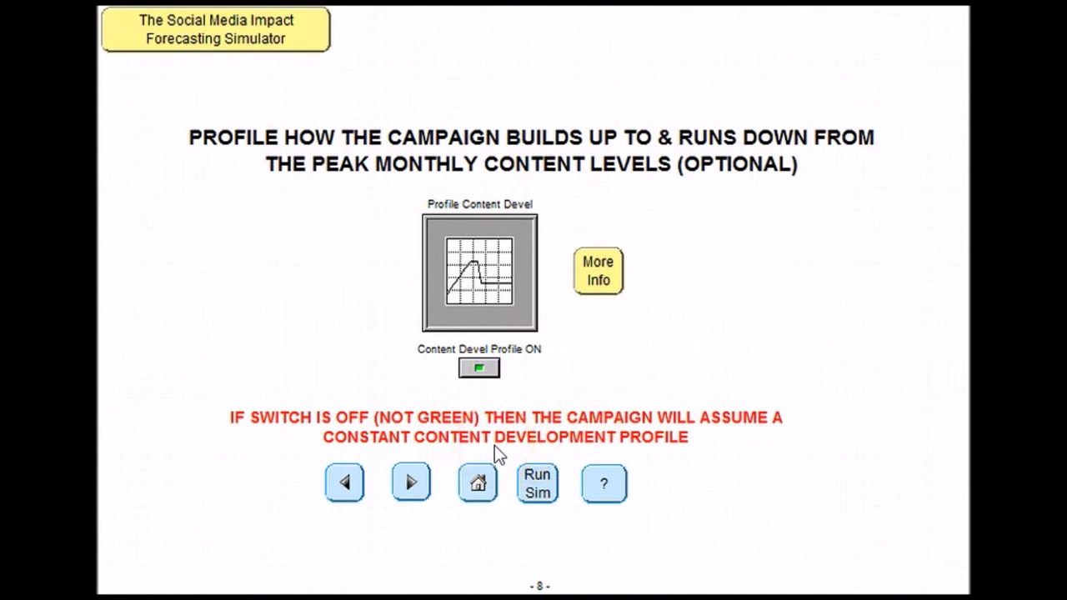
left_click(407, 484)
left_click(409, 485)
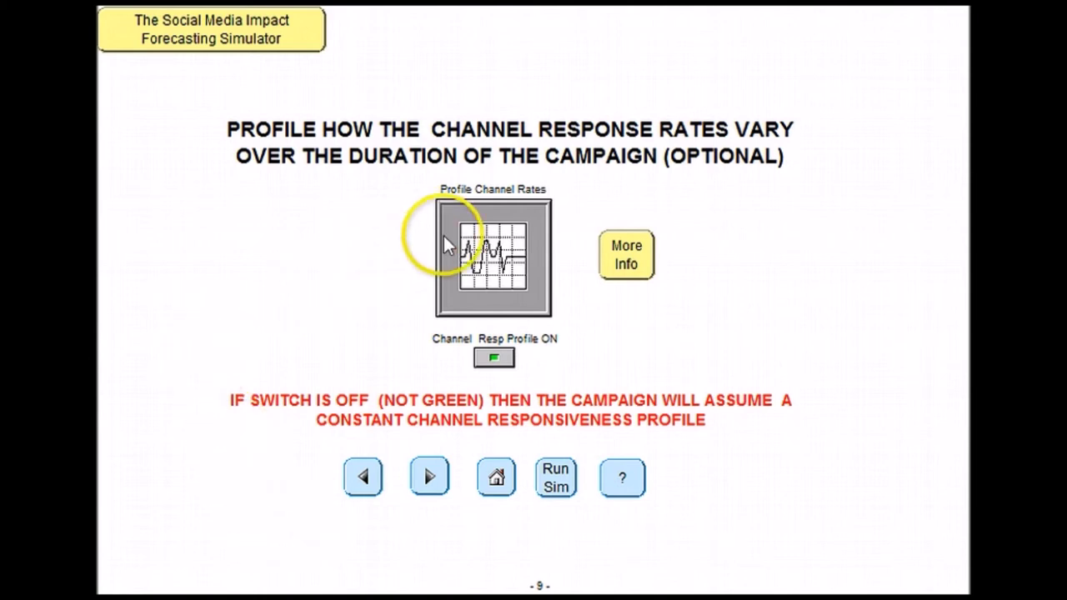
Keep the channel response profile switched on, proceed to the simulation page and run the campaign simulation
left_click(498, 265)
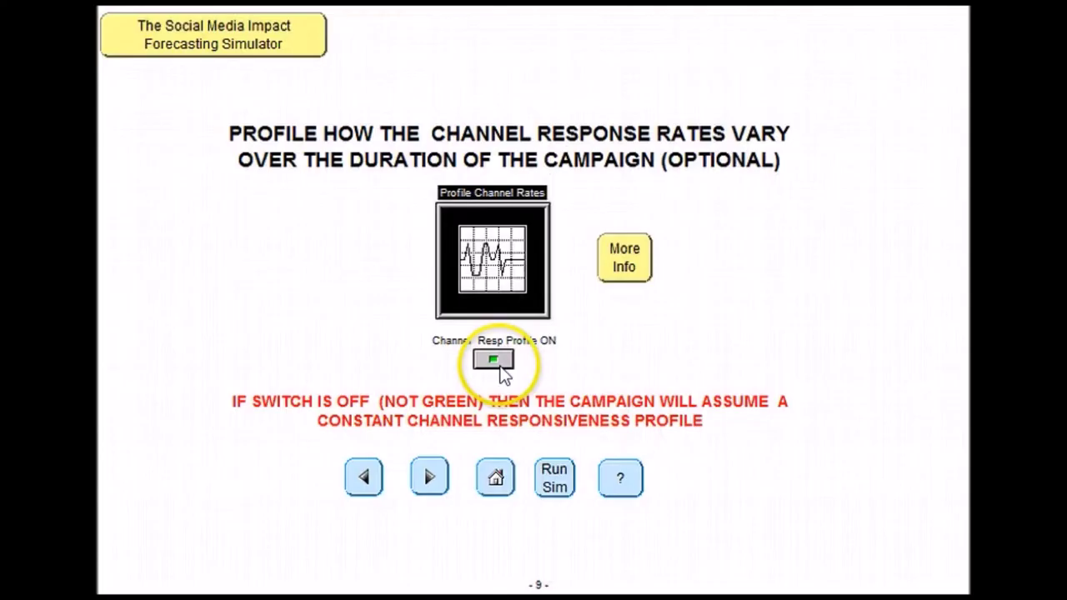
left_click(498, 369)
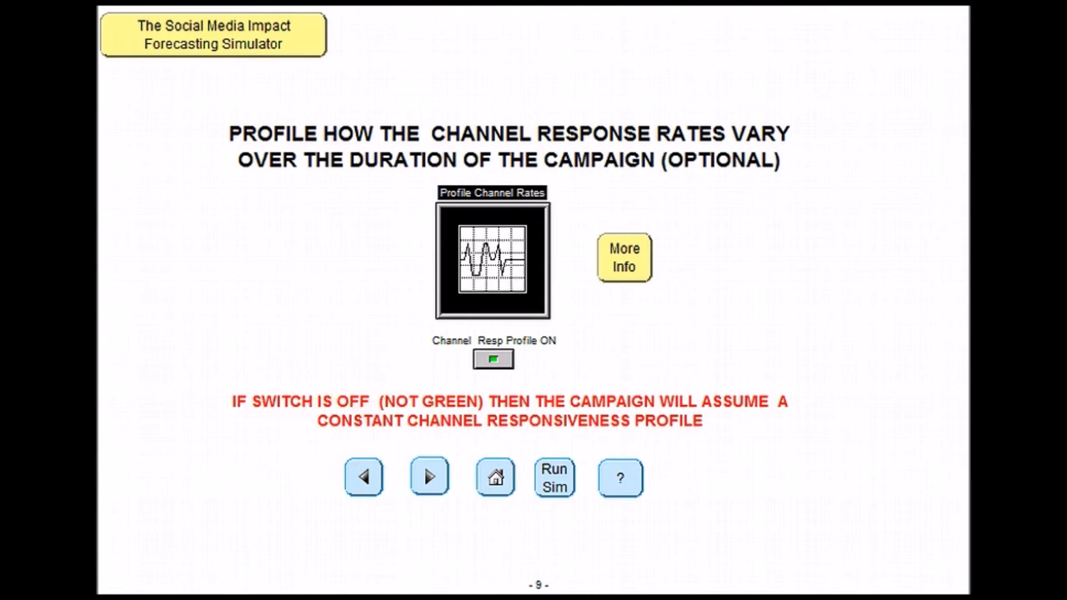
left_click(430, 476)
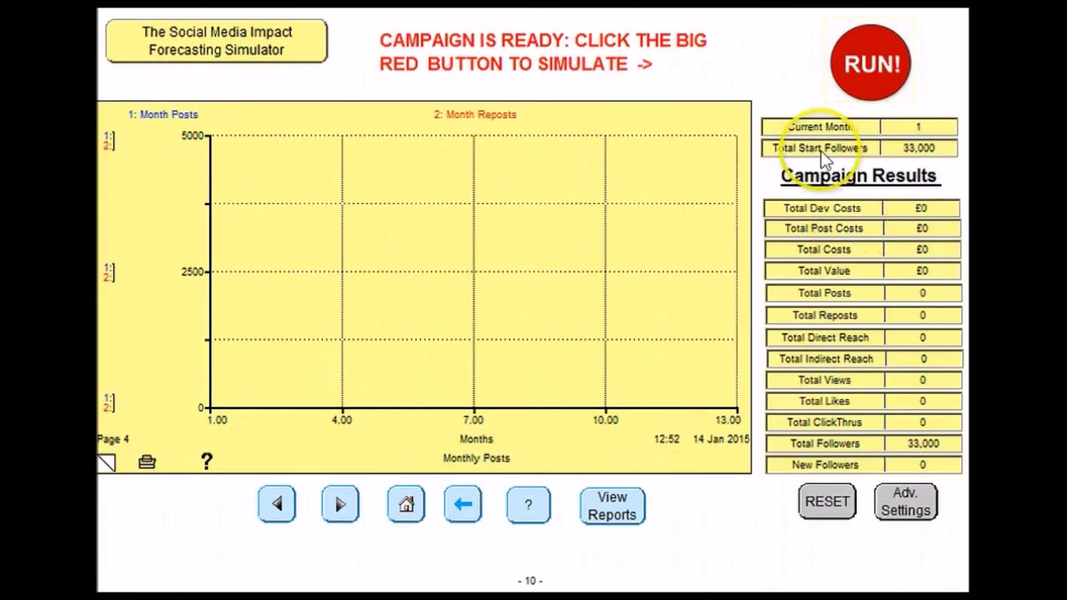
left_click(888, 63)
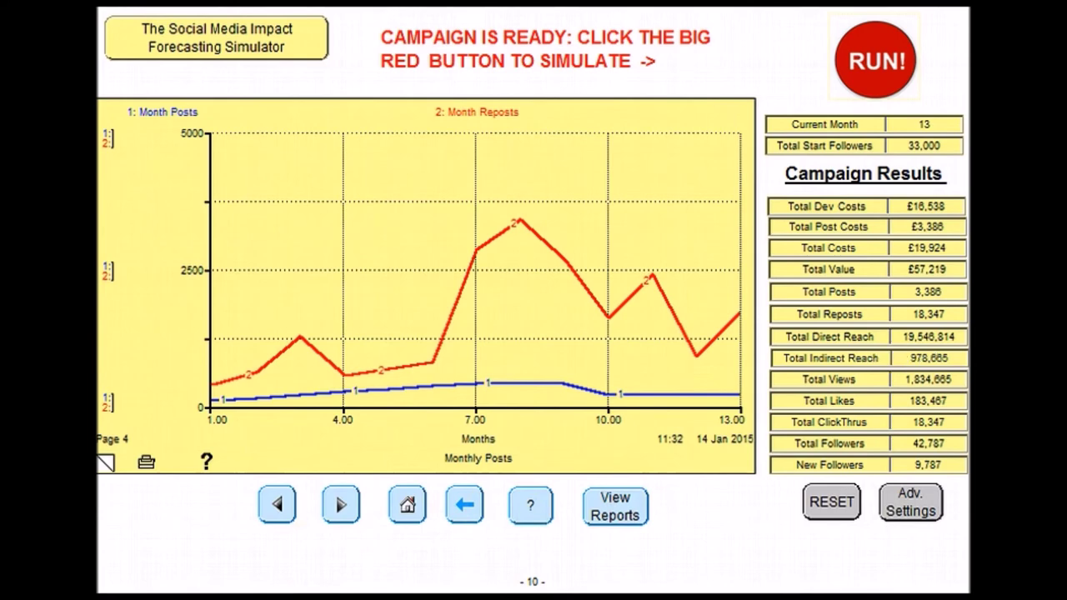
Page through the simulation result graphs back to Monthly Posts, and open the simulation reports table
left_click(107, 461)
left_click(106, 461)
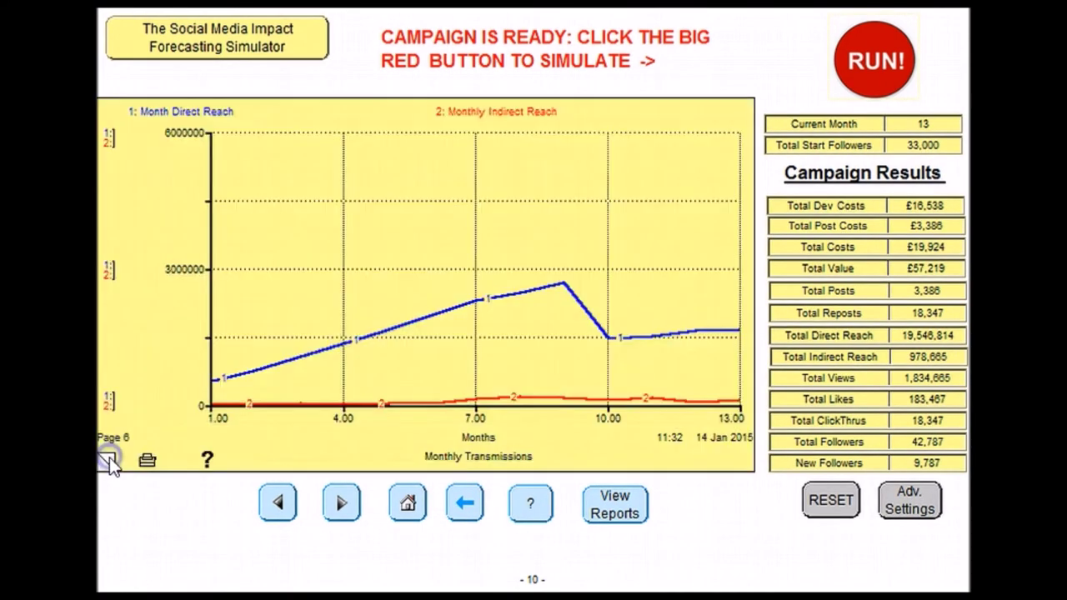
left_click(107, 461)
left_click(107, 460)
left_click(107, 461)
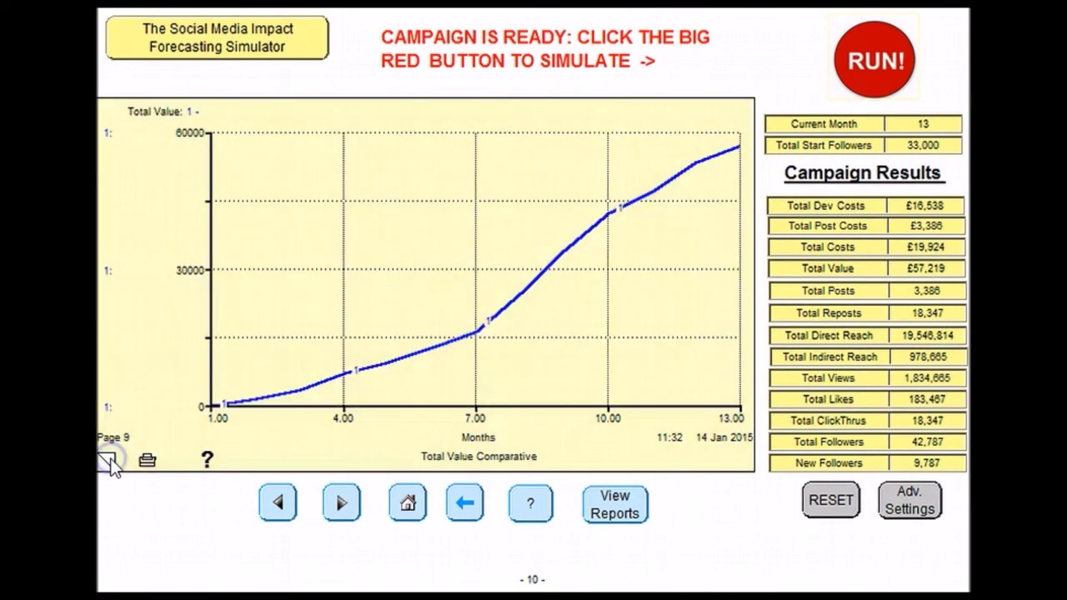
left_click(107, 461)
left_click(107, 460)
left_click(106, 461)
left_click(106, 461)
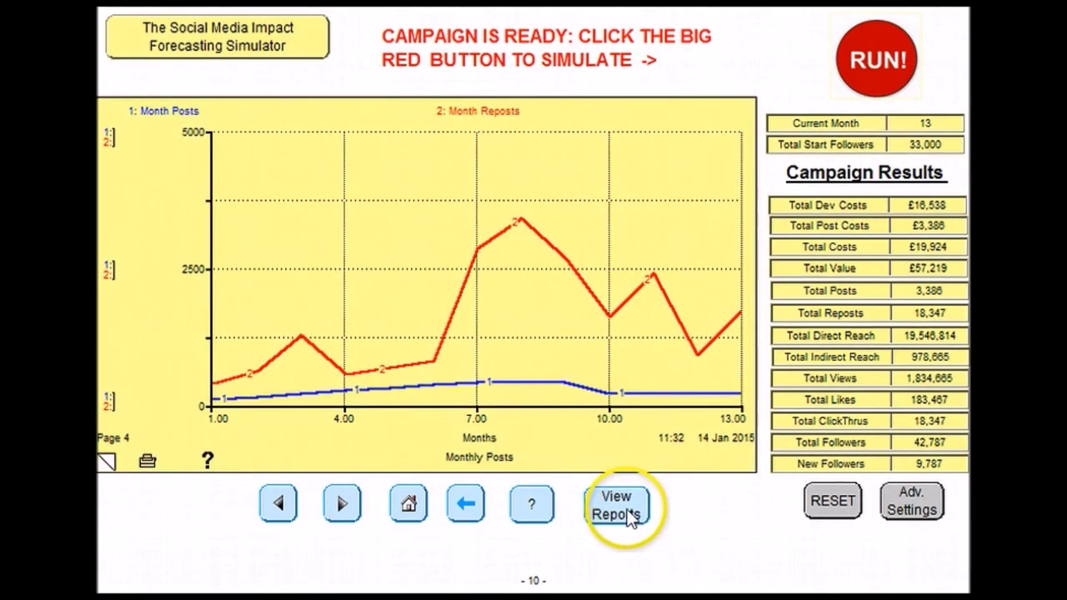
left_click(622, 507)
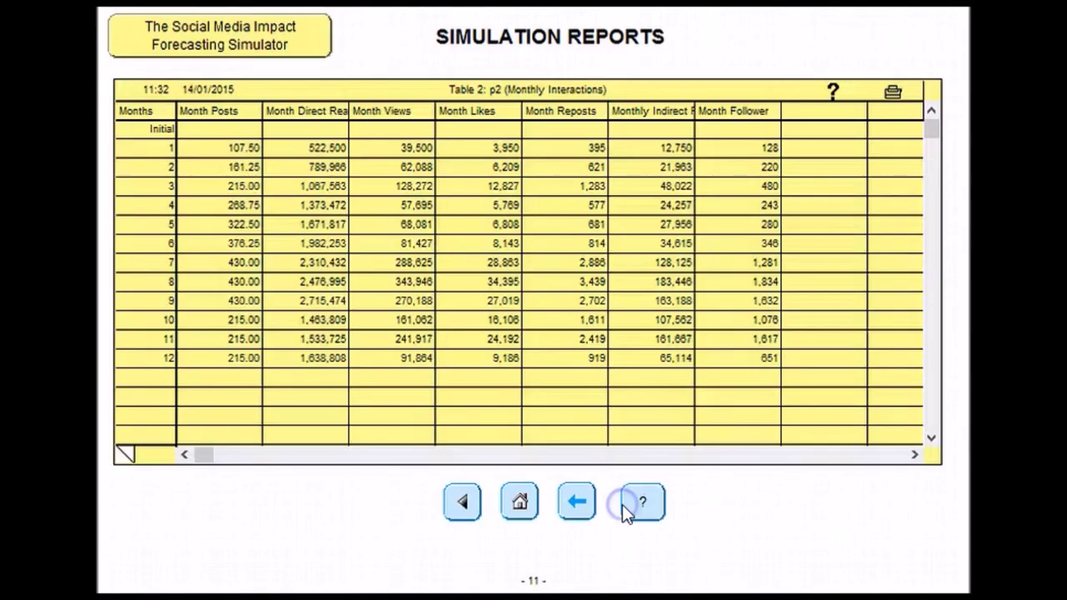